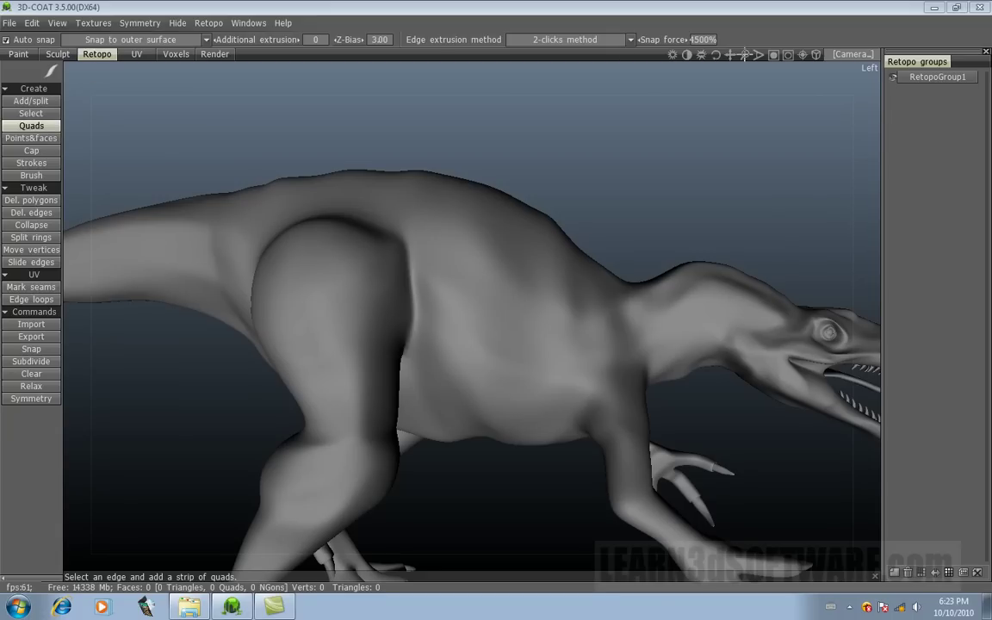
# - Zoom in close on the dinosaur's shoulder with the Retopo Quads tool active
pyautogui.moveTo(745, 53); pyautogui.dragTo(783, 55)
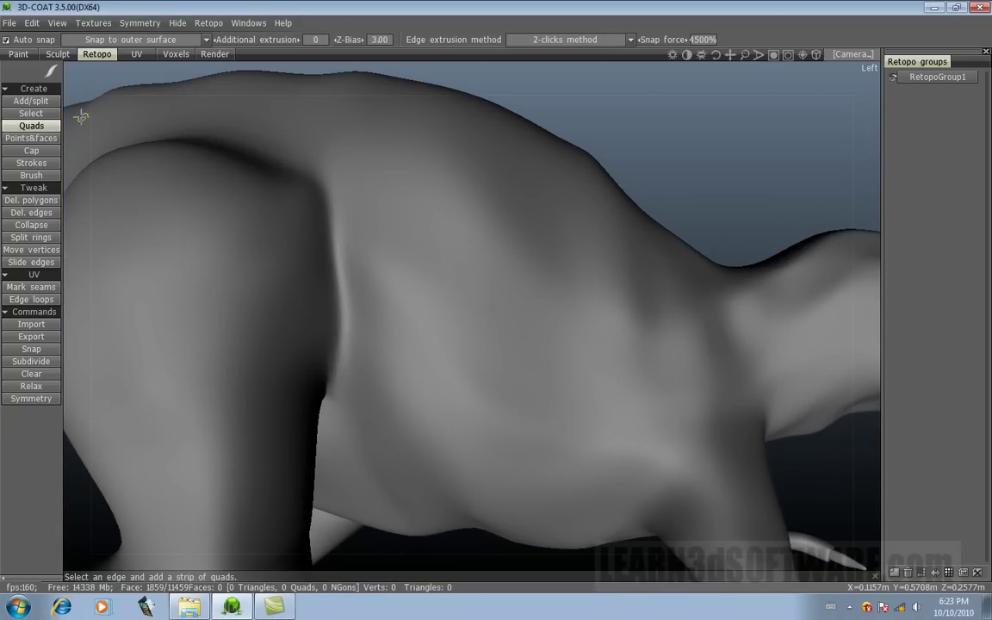
pyautogui.click(34, 113)
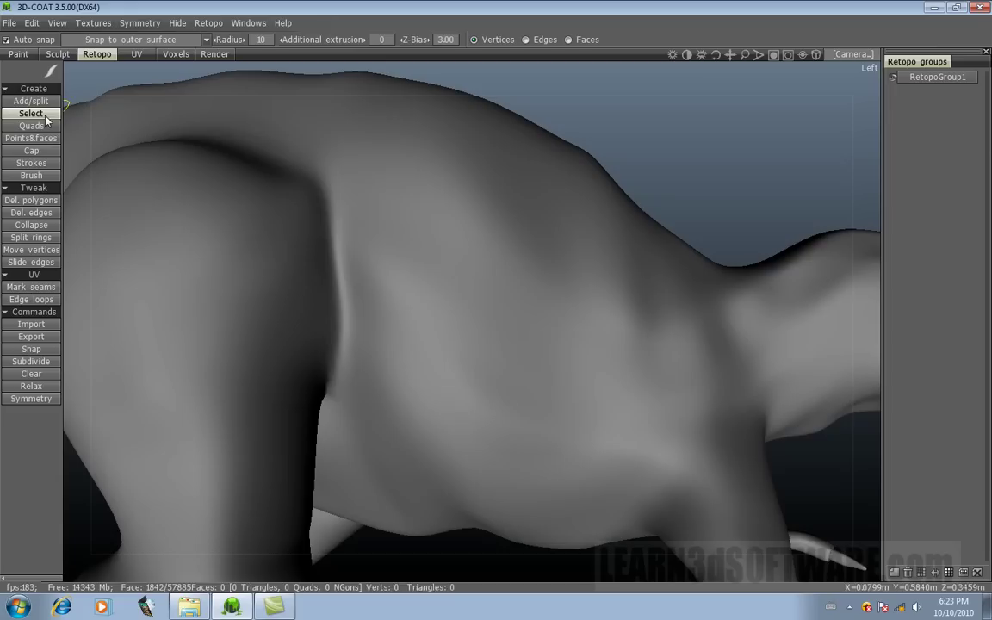
pyautogui.click(35, 125)
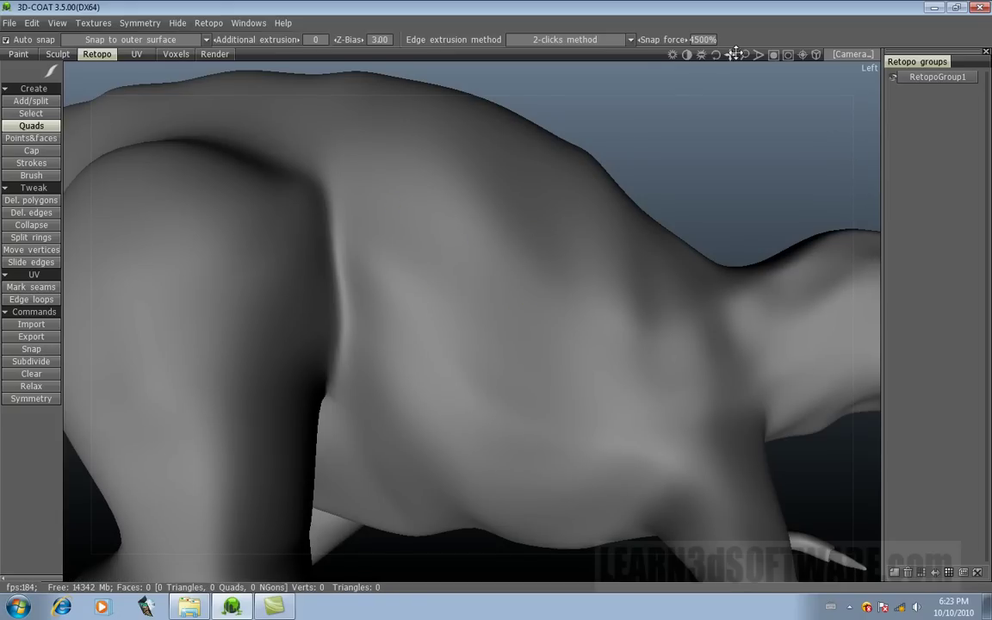
pyautogui.moveTo(744, 54); pyautogui.dragTo(740, 53)
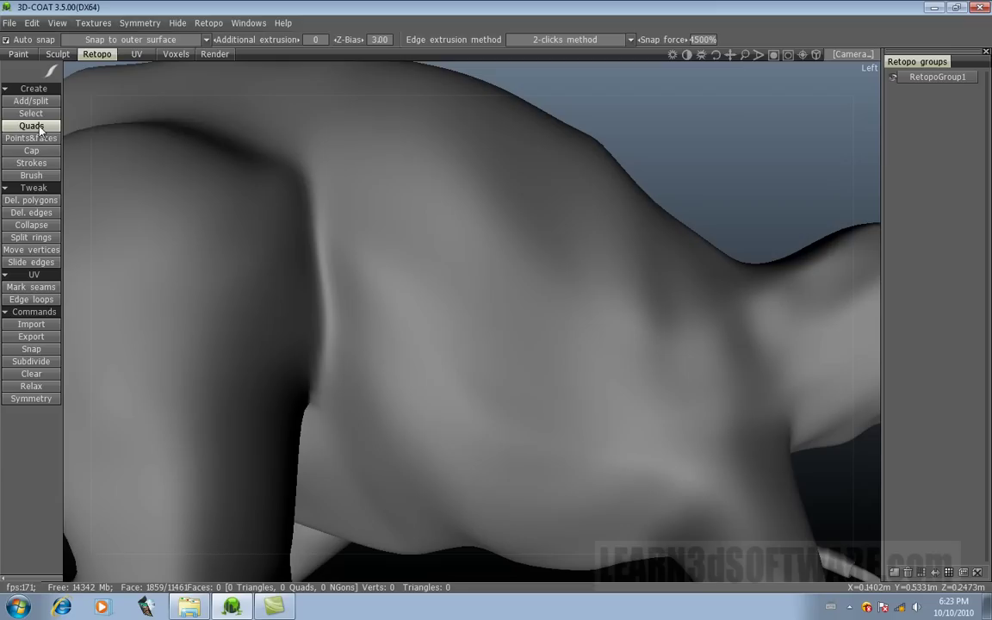
# - Switch the retopo tool to Add/split with a brush radius of 15
pyautogui.click(31, 126)
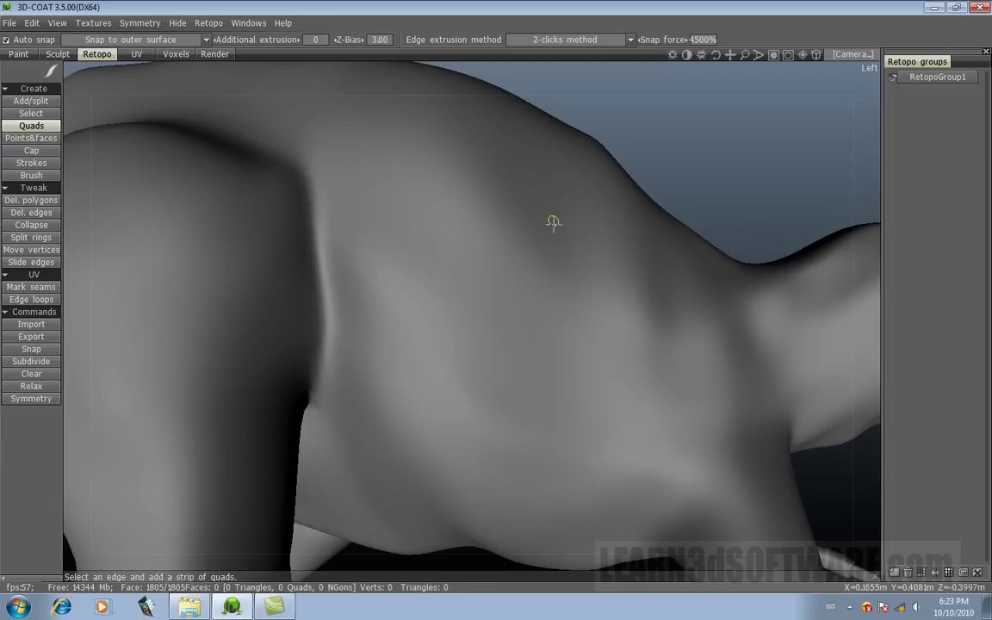
pyautogui.click(29, 102)
pyautogui.moveTo(440, 187); pyautogui.dragTo(370, 198, button='right')
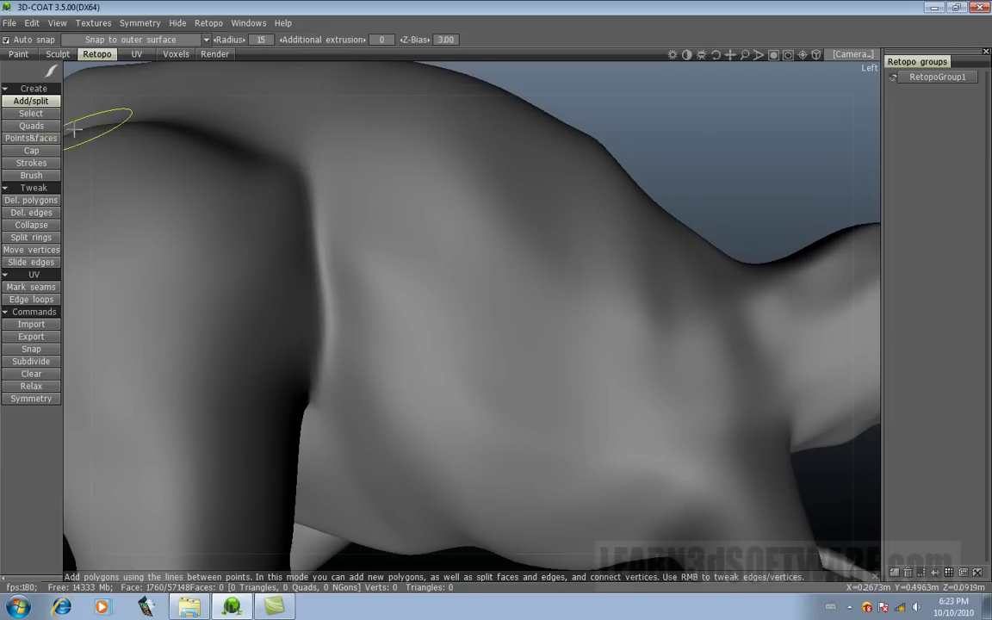
# - Place four corner points on the shoulder and close them into one purple quad
pyautogui.click(406, 197)
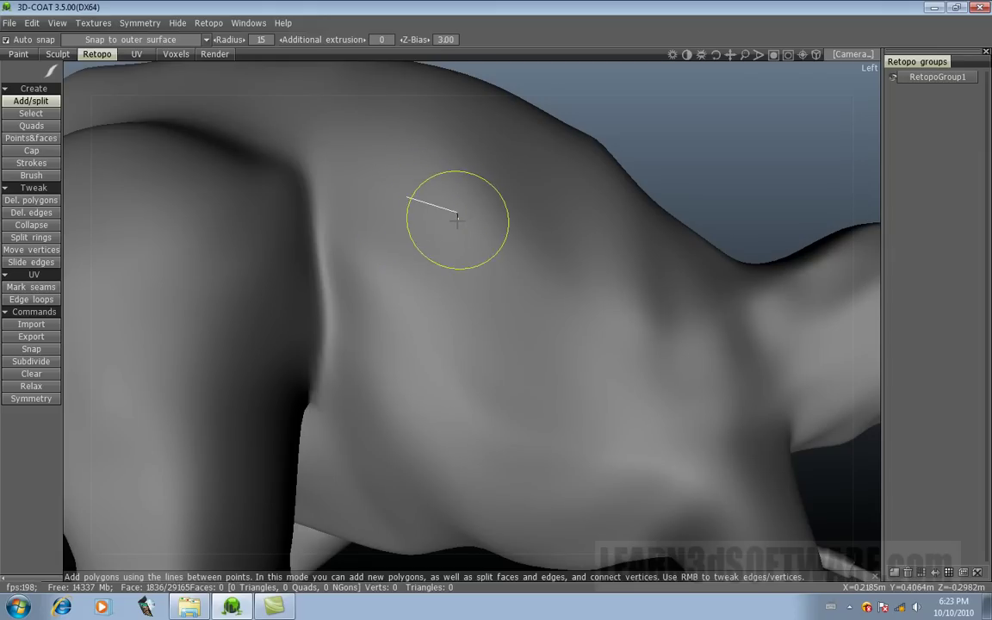
pyautogui.click(456, 211)
pyautogui.click(446, 268)
pyautogui.click(386, 246)
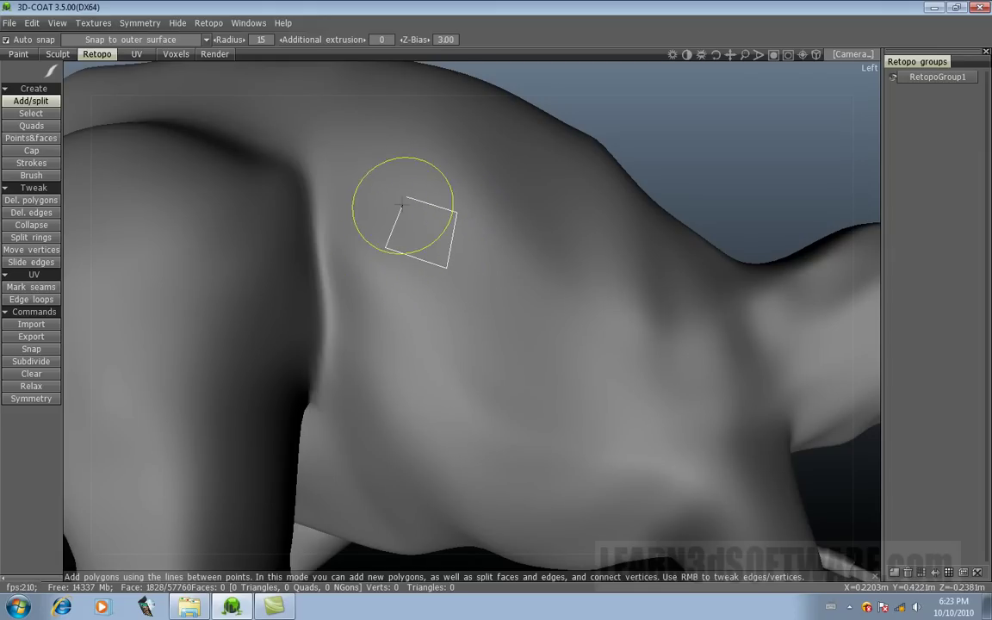
pyautogui.click(406, 197)
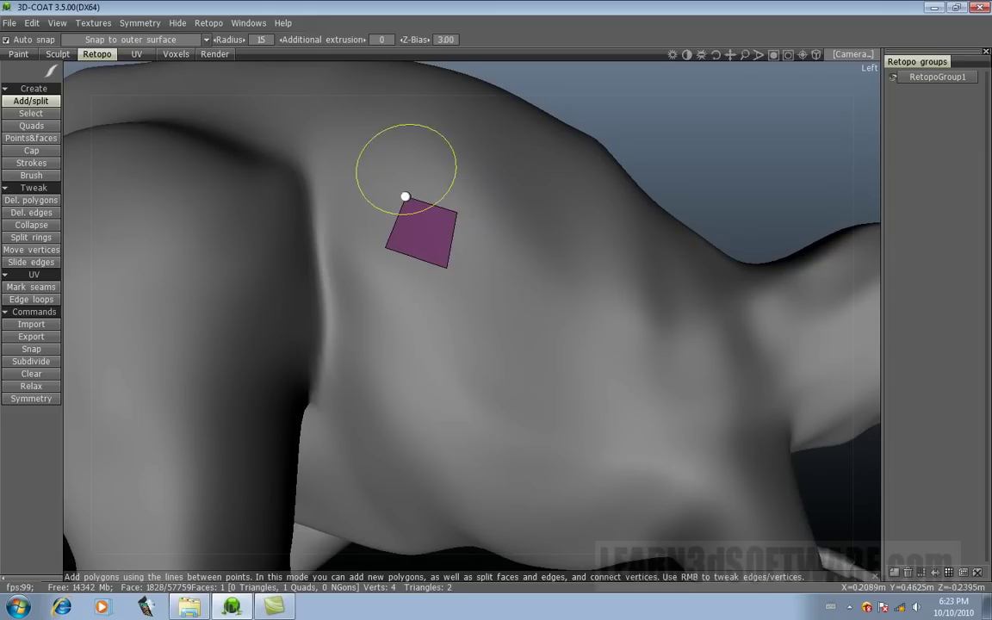
# - Extrude a second quad off the first quad's right edge using Quads
pyautogui.click(31, 126)
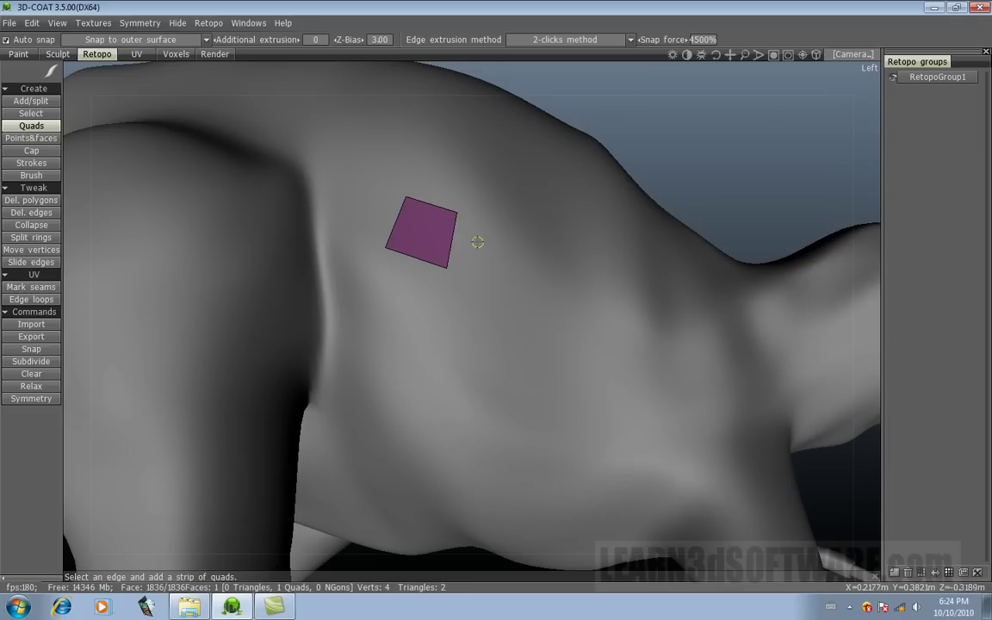
pyautogui.moveTo(747, 52); pyautogui.dragTo(736, 60)
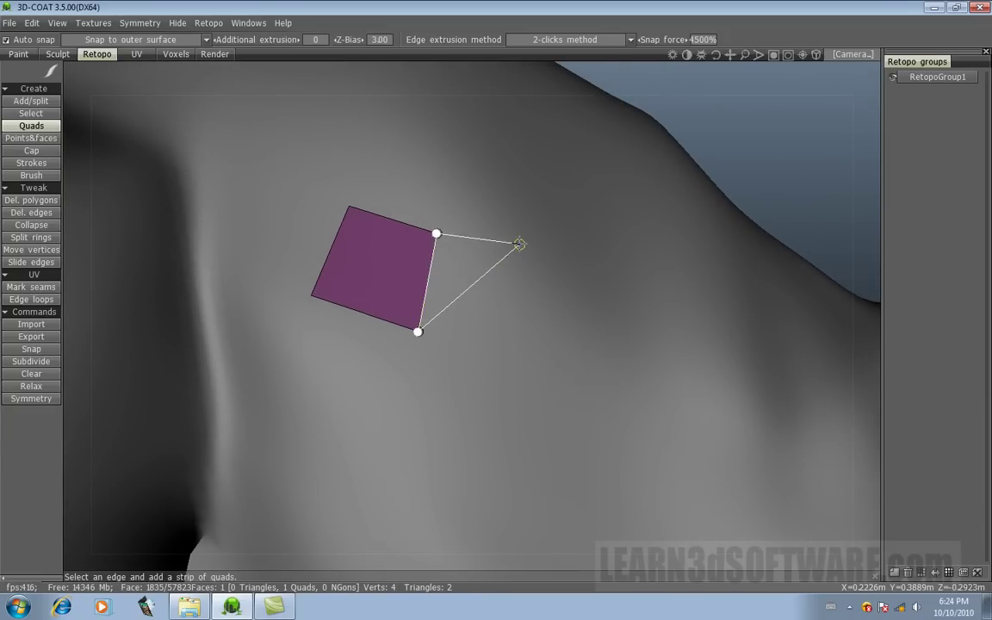
pyautogui.click(519, 245)
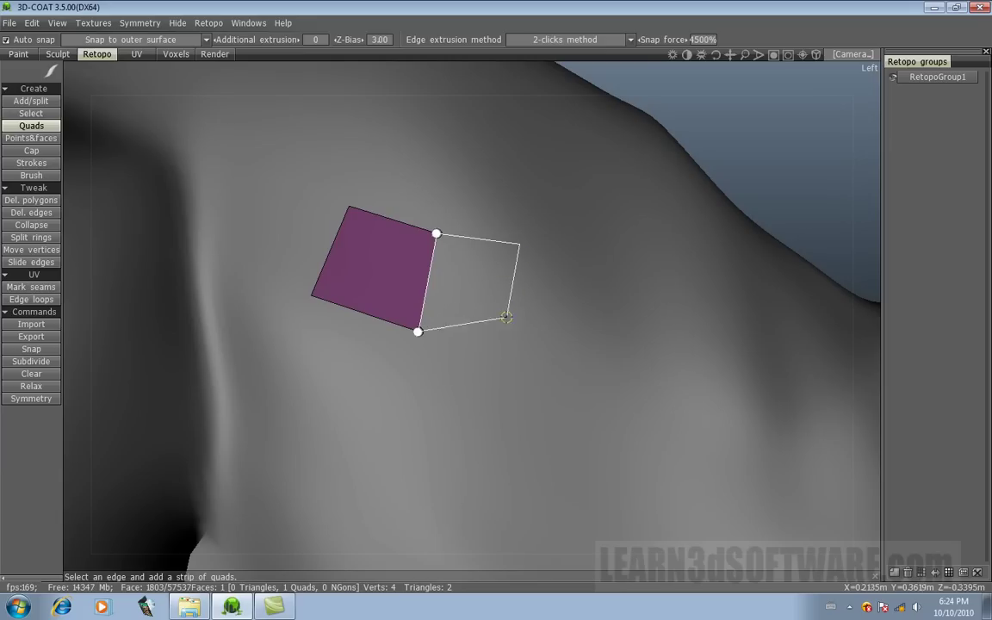
pyautogui.click(503, 343)
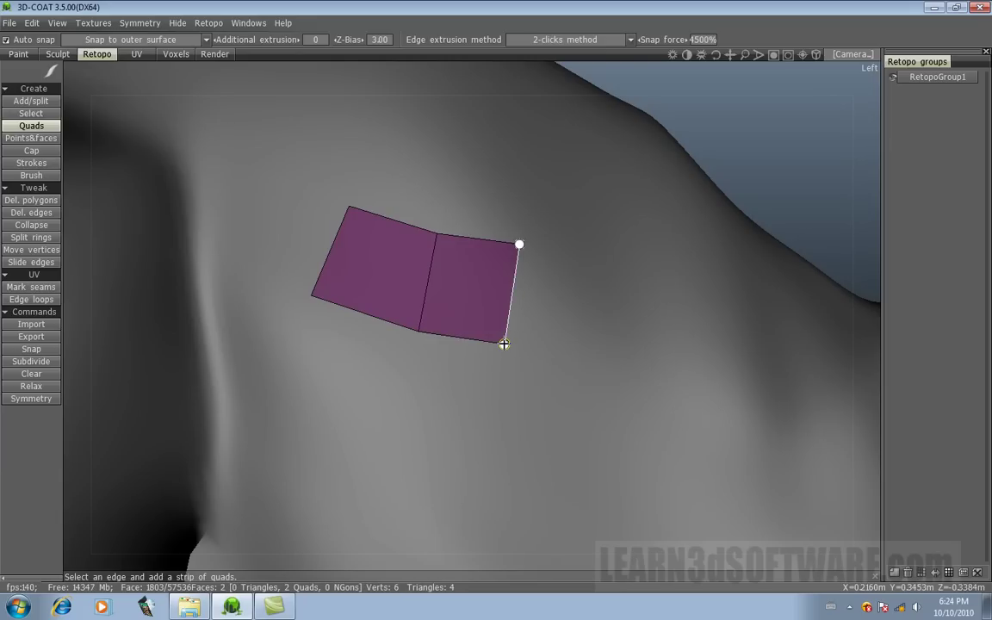
# - Add third and fourth quads along the strip, then undo the extra quads
pyautogui.click(607, 258)
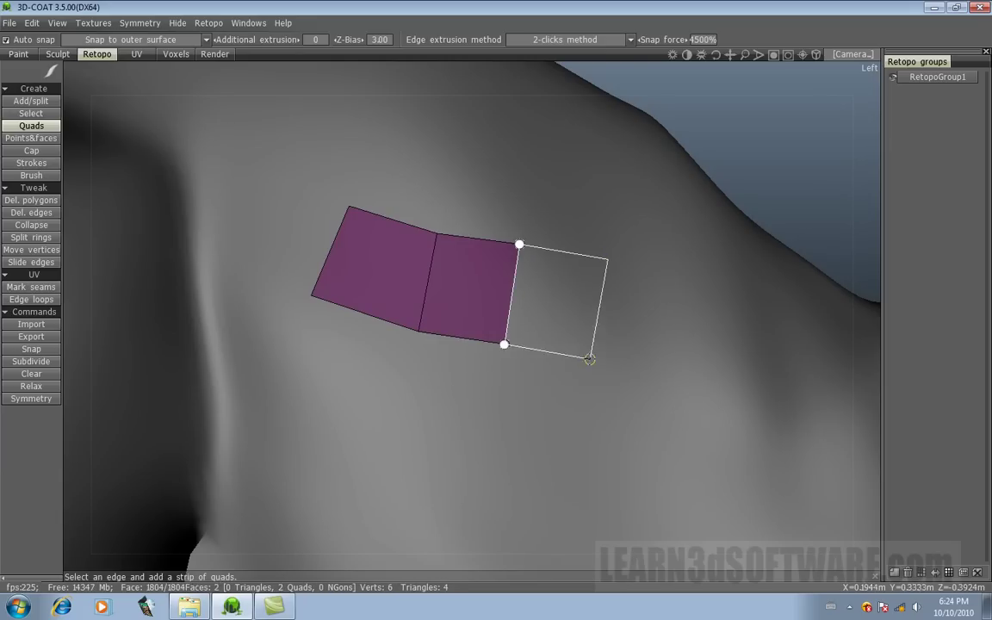
pyautogui.click(589, 362)
pyautogui.click(673, 281)
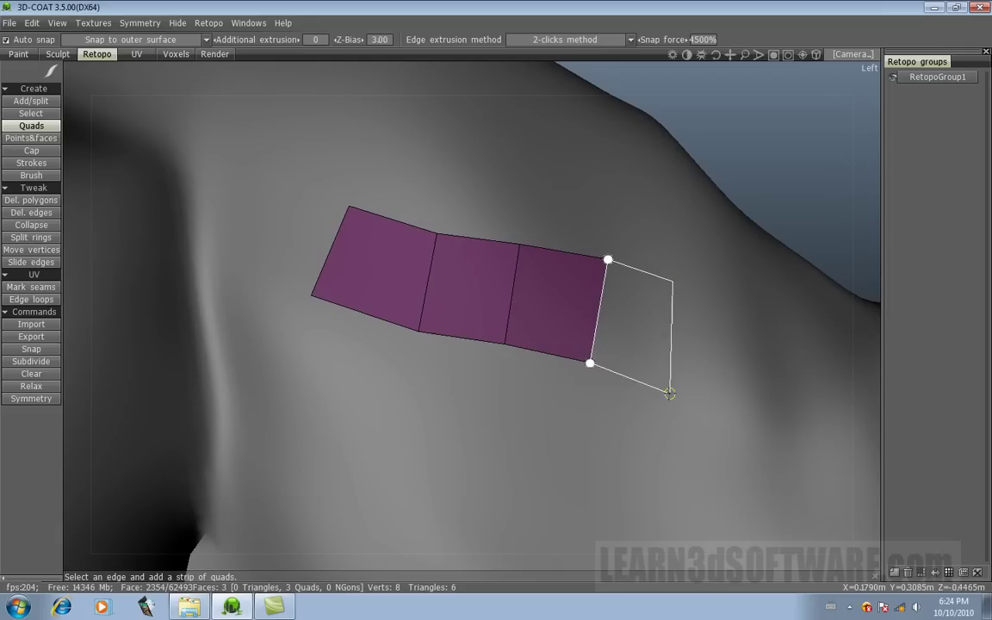
pyautogui.click(668, 393)
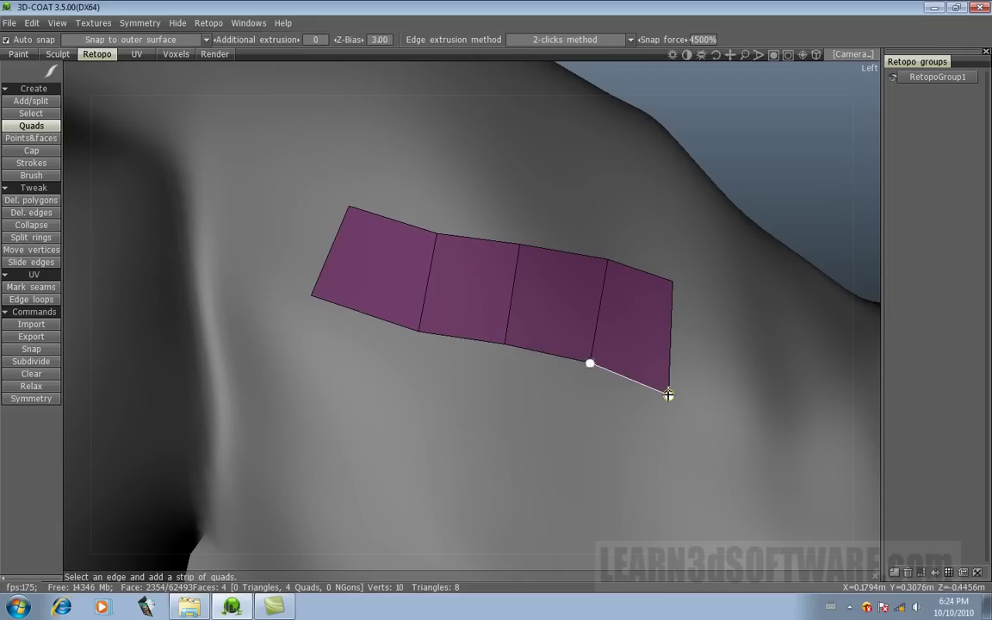
pyautogui.hotkey('ctrl', 'z')
pyautogui.hotkey('ctrl', 'z')
pyautogui.hotkey('ctrl', 'z')
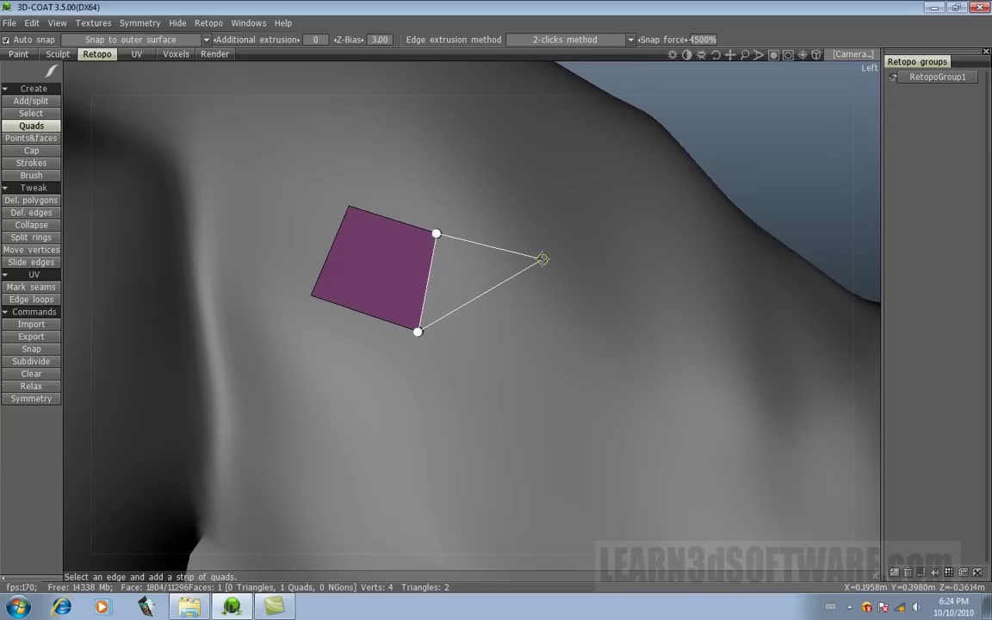
# - Add two quads to the right of the first, forming a three-quad strip
pyautogui.click(543, 260)
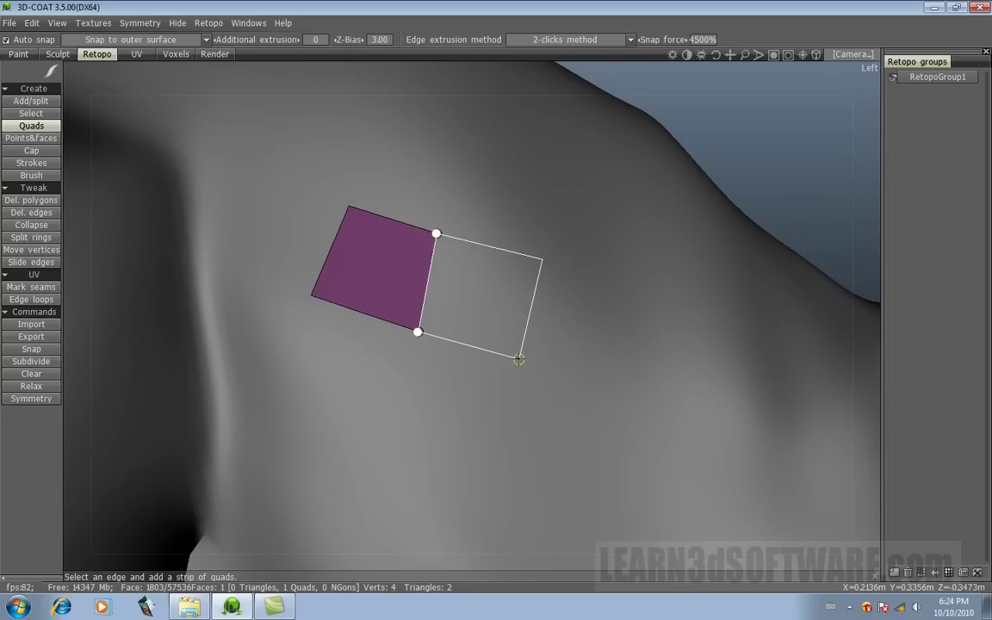
pyautogui.click(518, 358)
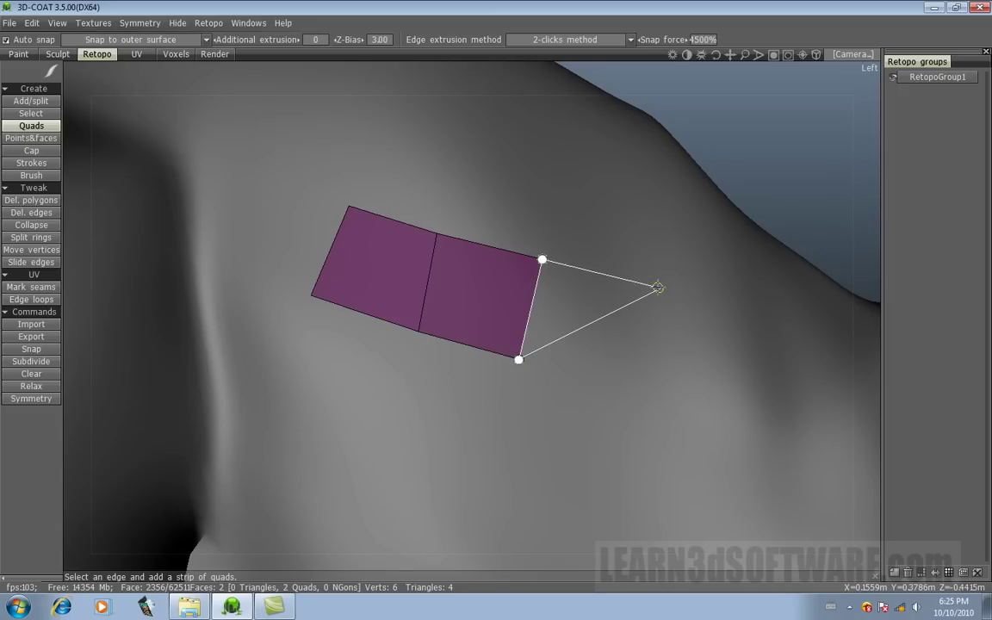
pyautogui.click(658, 286)
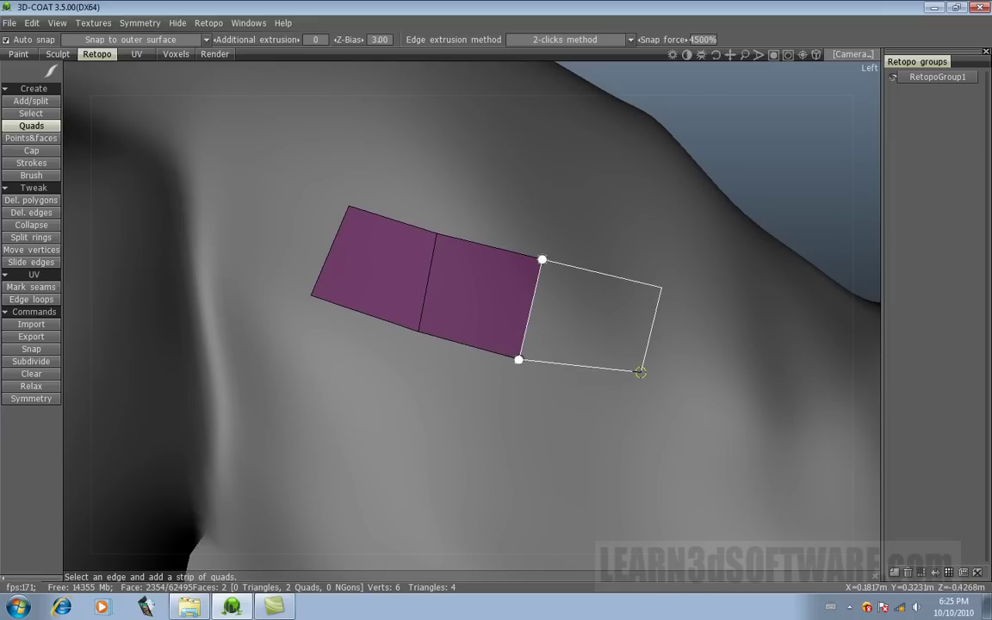
pyautogui.click(641, 372)
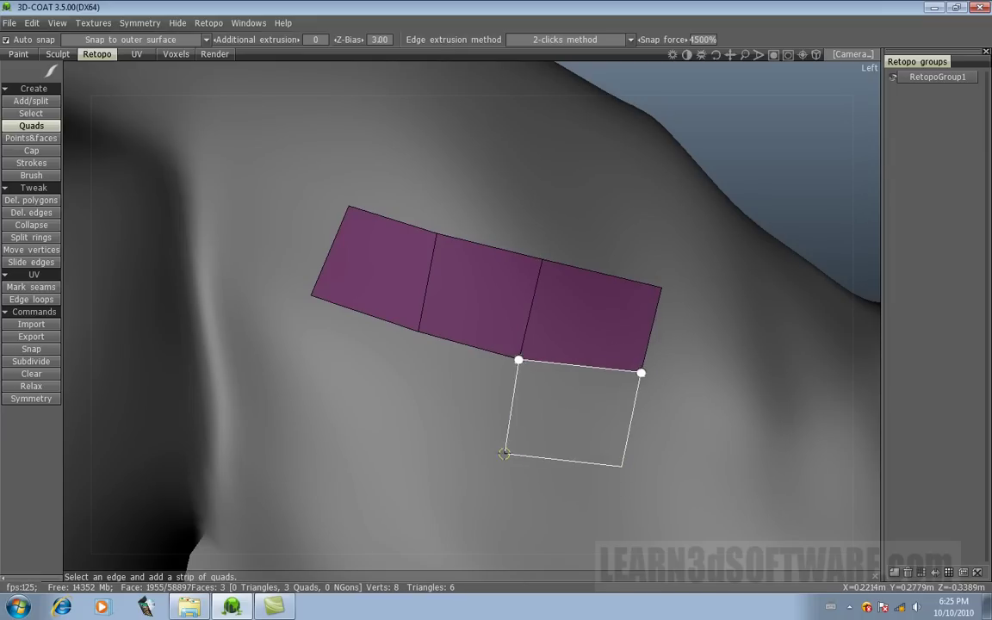
# - Add a quad below the strip's right end and a sixth quad at the upper left
pyautogui.click(505, 454)
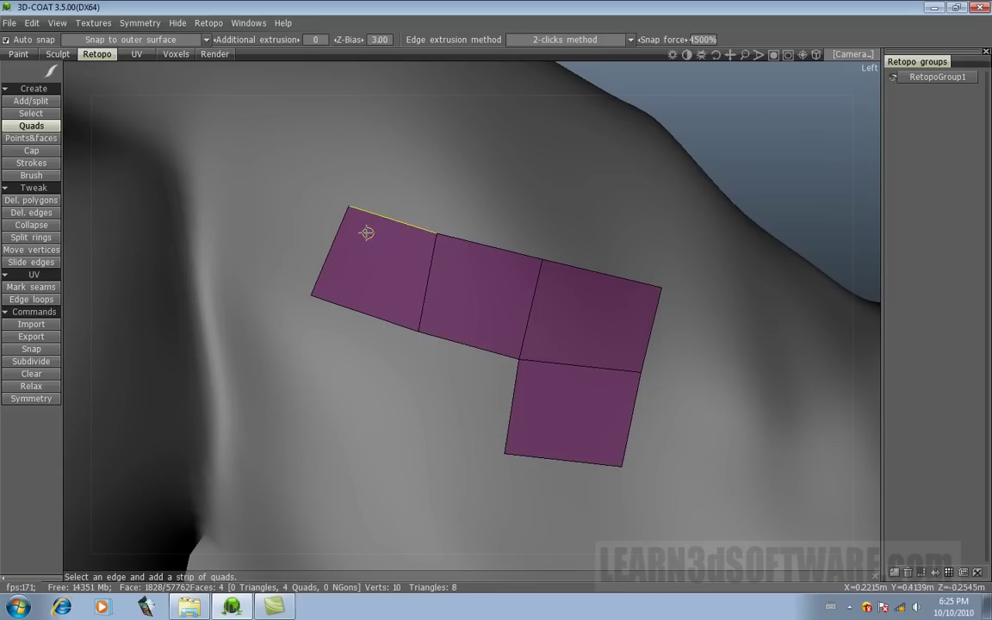
pyautogui.click(337, 235)
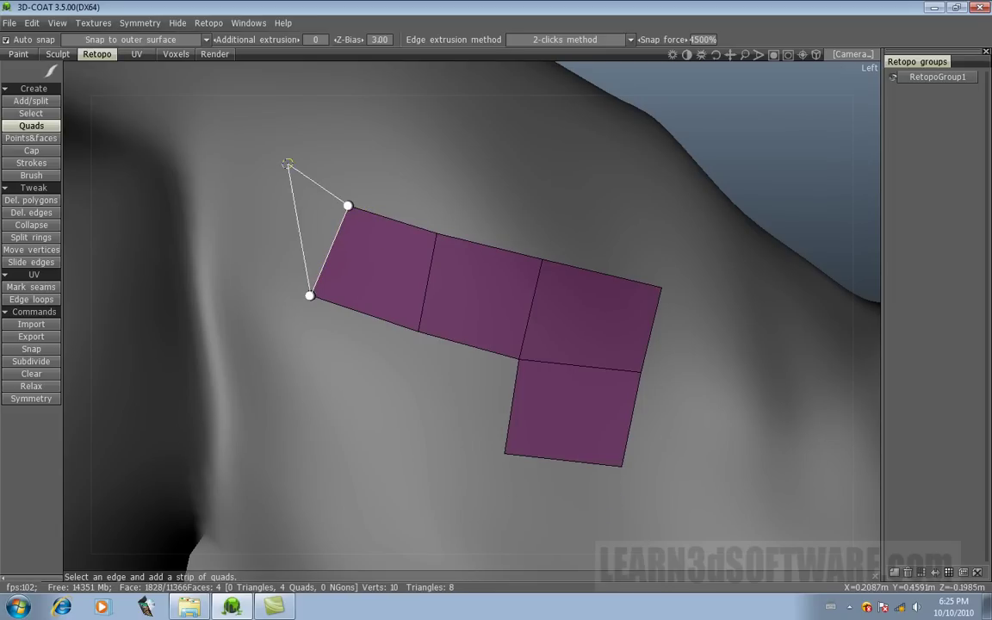
pyautogui.click(229, 267)
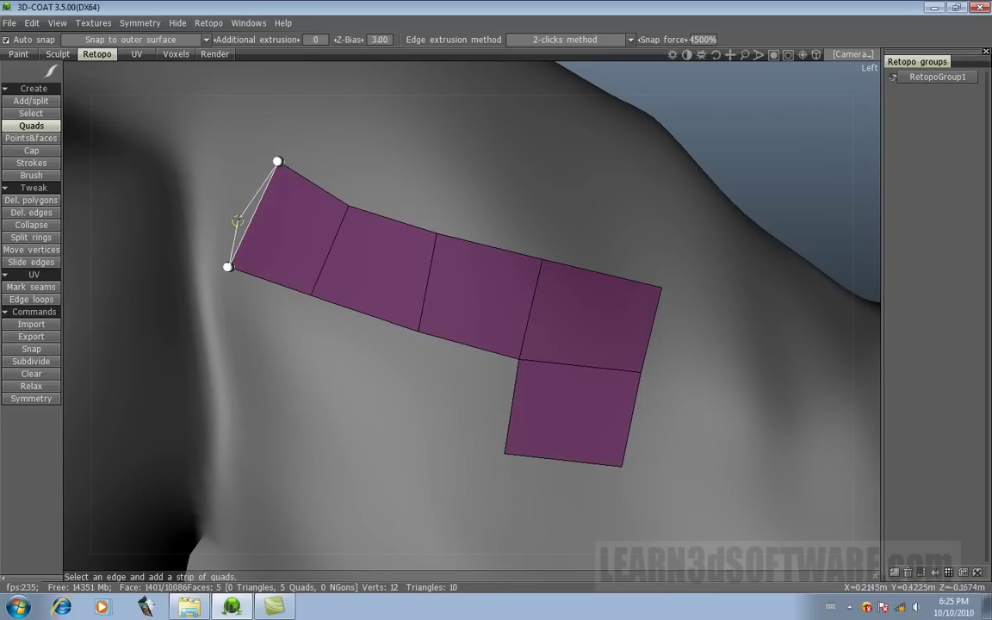
pyautogui.click(223, 123)
pyautogui.click(183, 215)
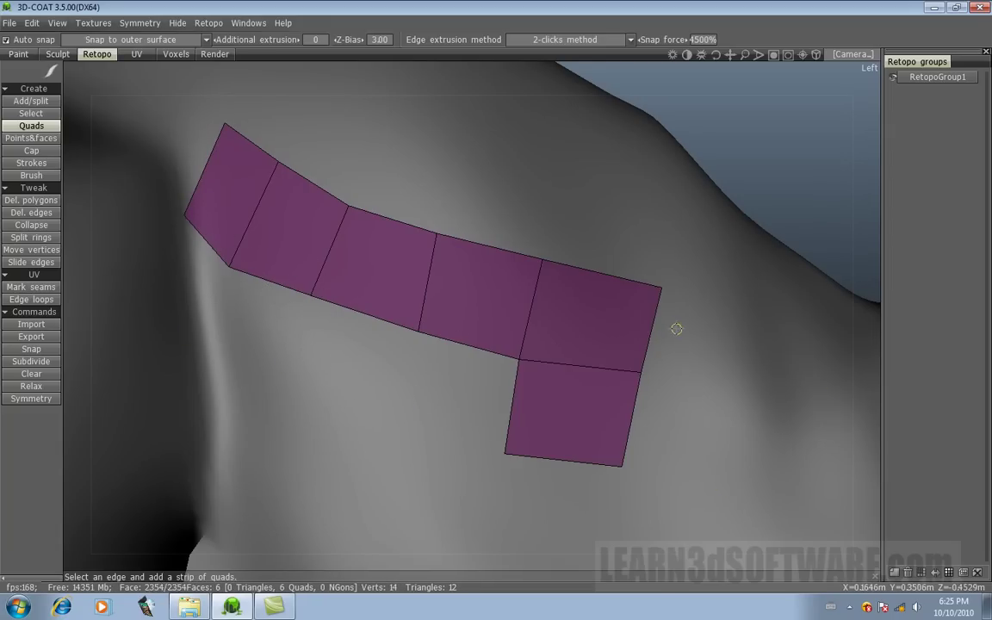
# - Extend the strip's right end with a new quad, then another quad below it
pyautogui.click(651, 322)
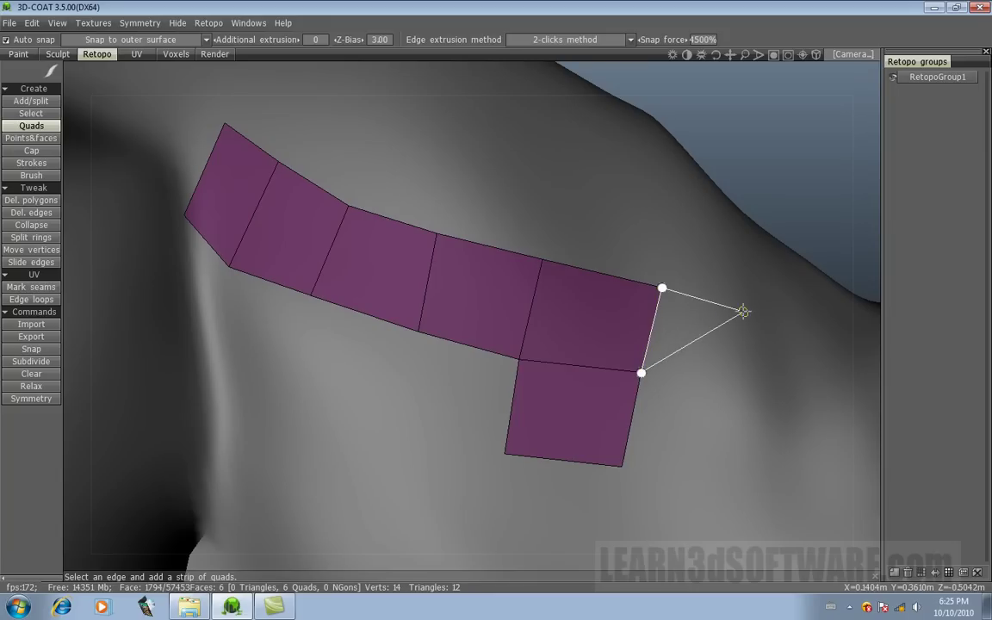
pyautogui.click(743, 311)
pyautogui.click(732, 382)
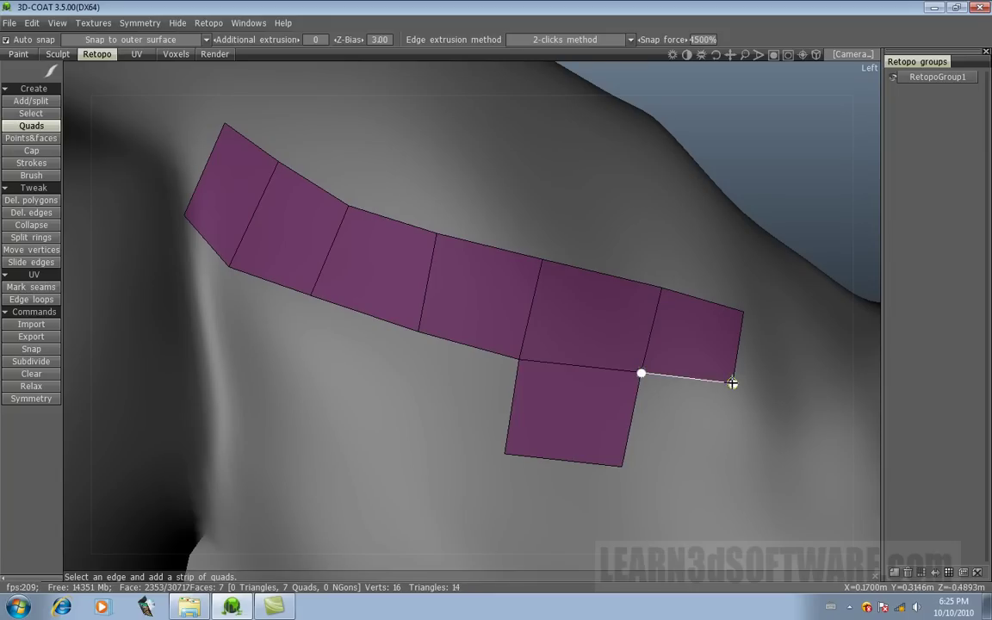
pyautogui.click(713, 480)
pyautogui.click(622, 467)
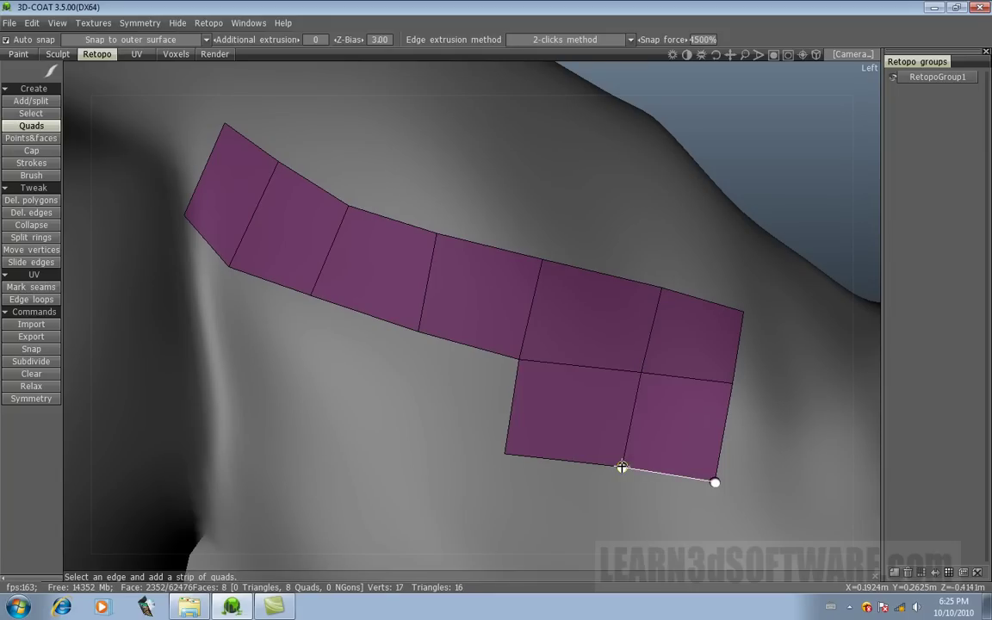
# - Add a quad under the strip's fourth quad, cancelling a stray extrusion from its bottom edge
pyautogui.click(474, 344)
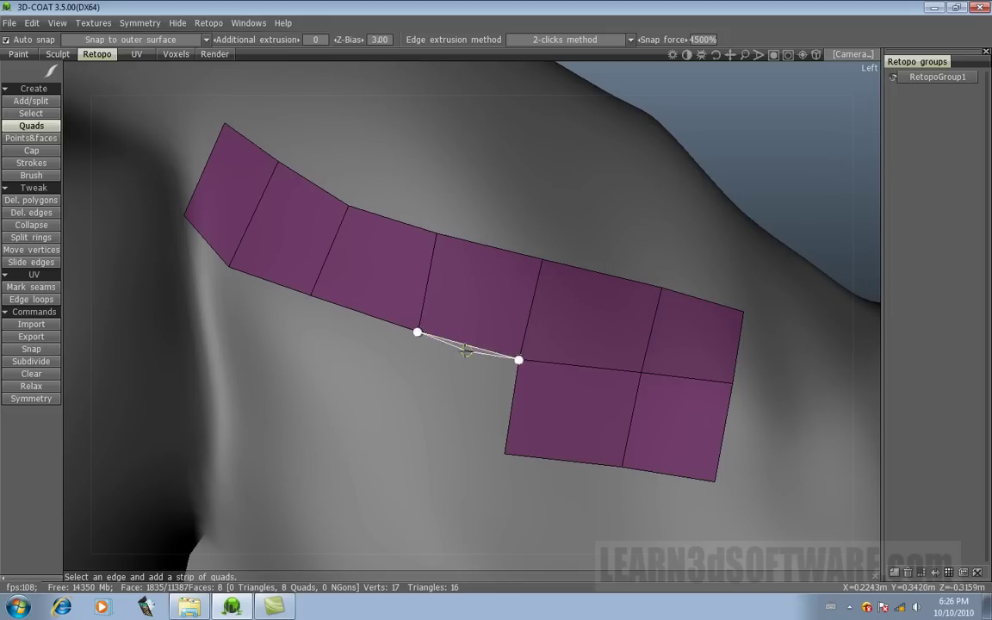
pyautogui.click(392, 428)
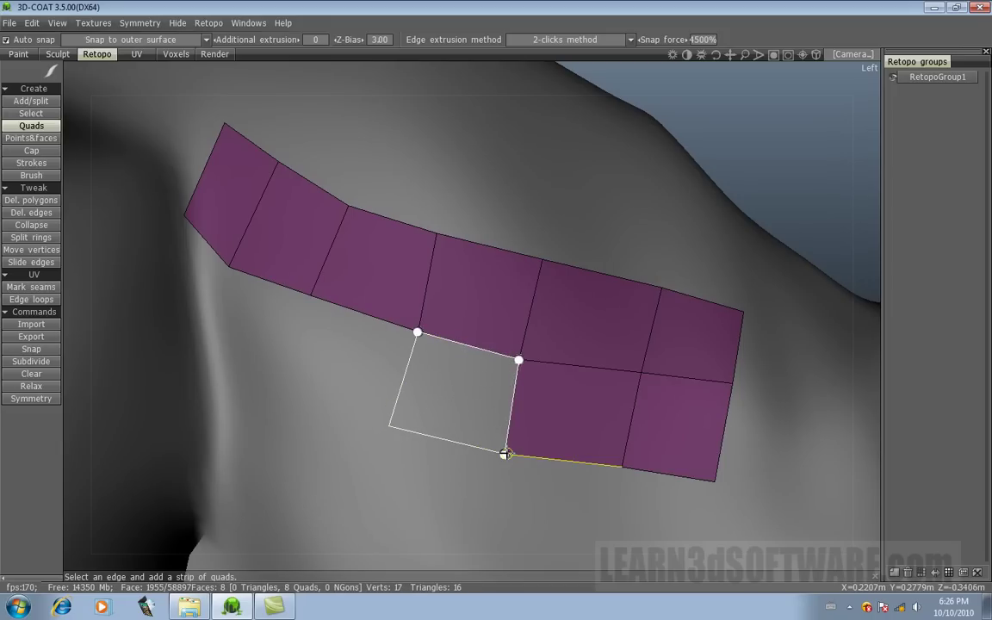
pyautogui.click(504, 454)
pyautogui.click(497, 452)
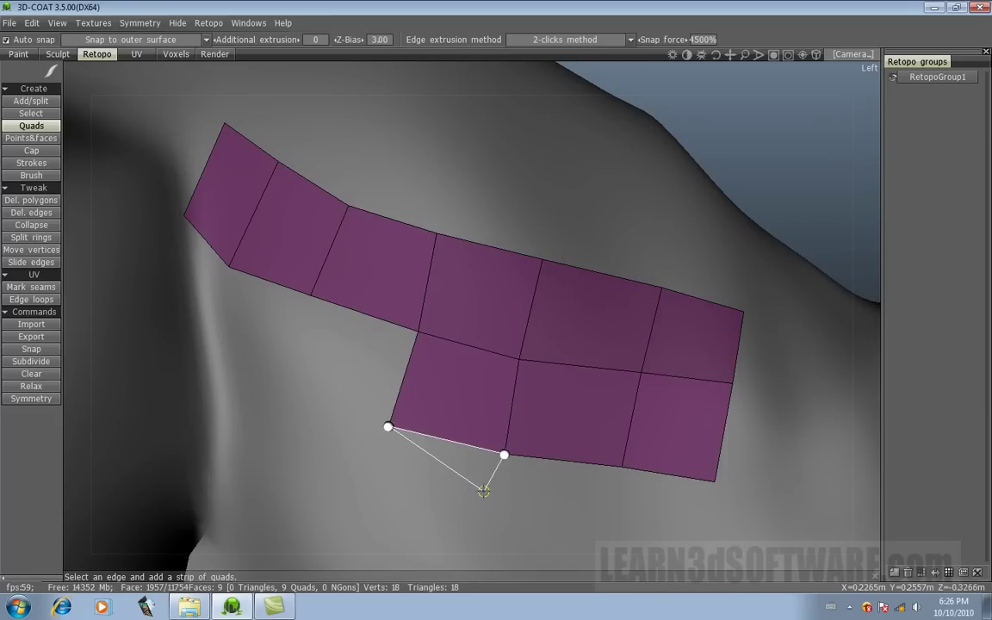
pyautogui.press('Escape')
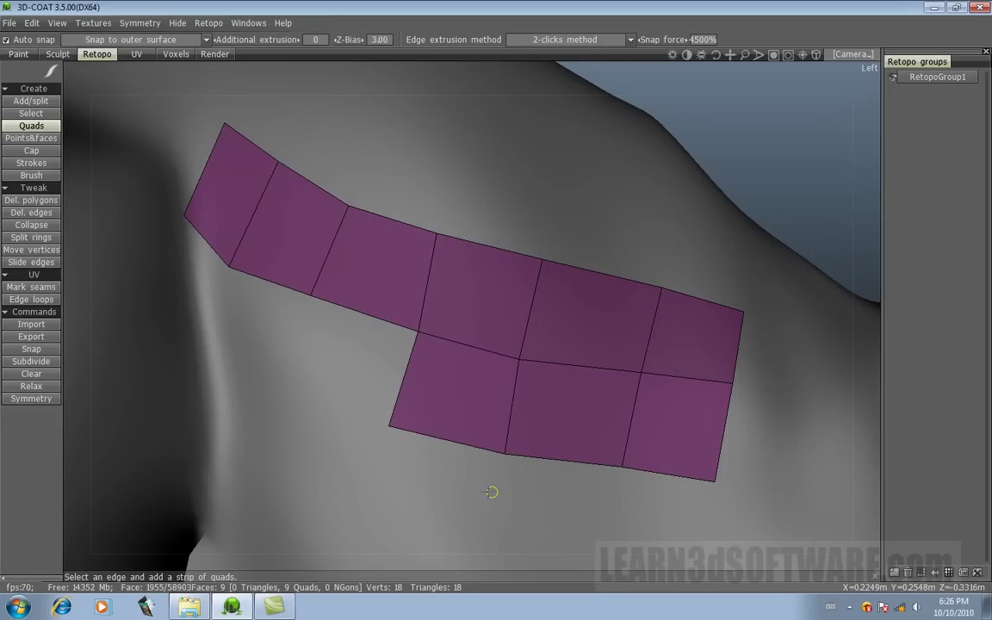
# - Add a quad below the second quad and bridge the gap in the second row
pyautogui.click(262, 278)
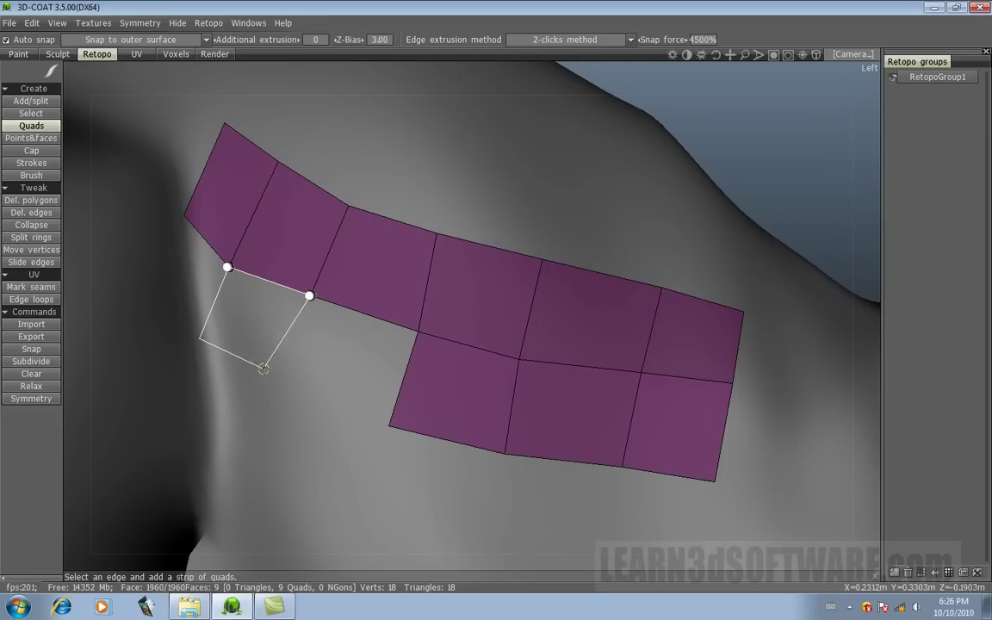
pyautogui.click(273, 384)
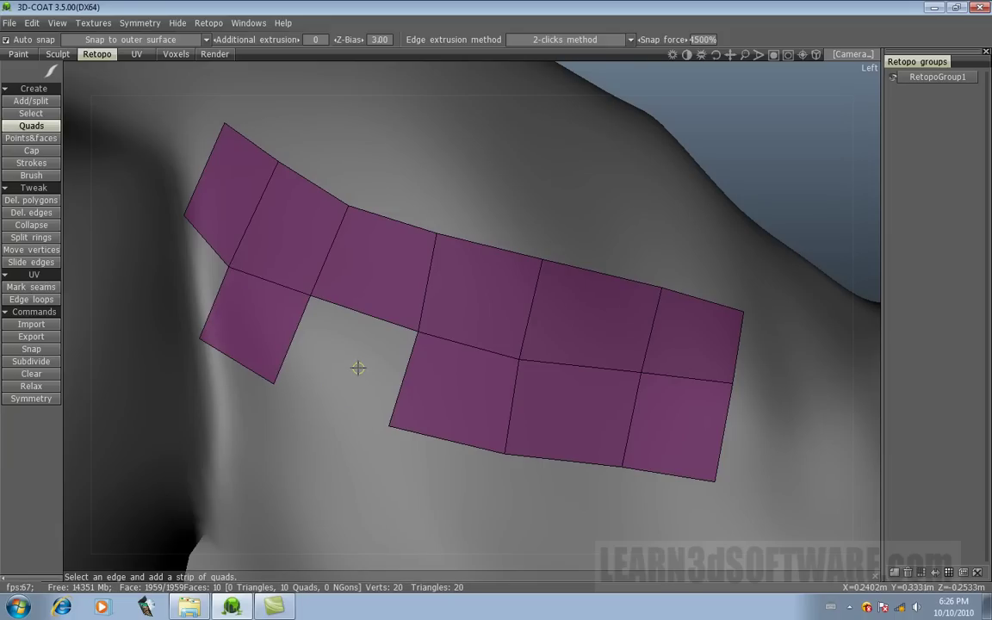
pyautogui.click(371, 313)
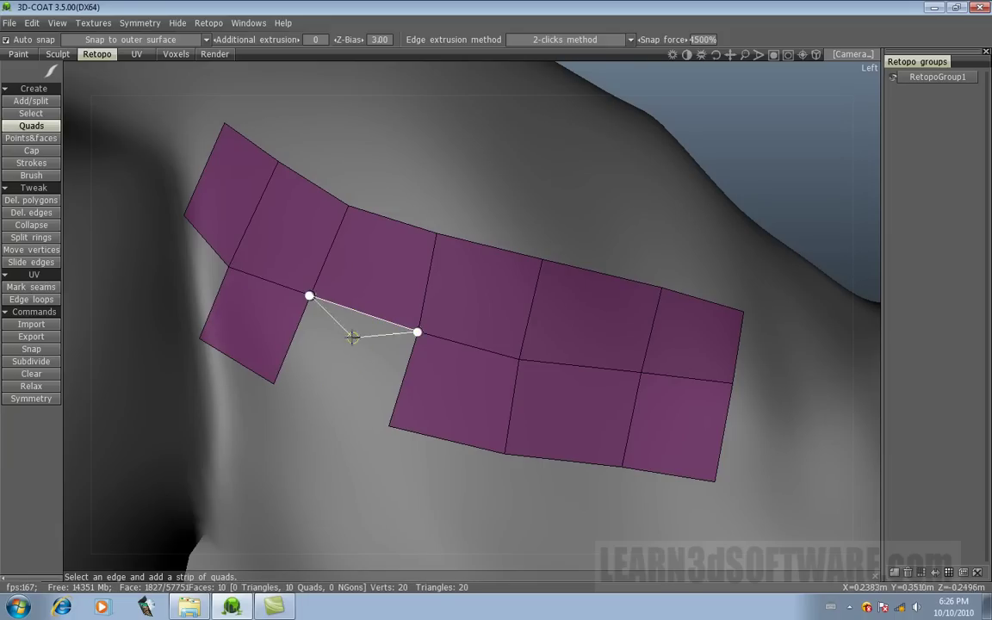
pyautogui.click(273, 384)
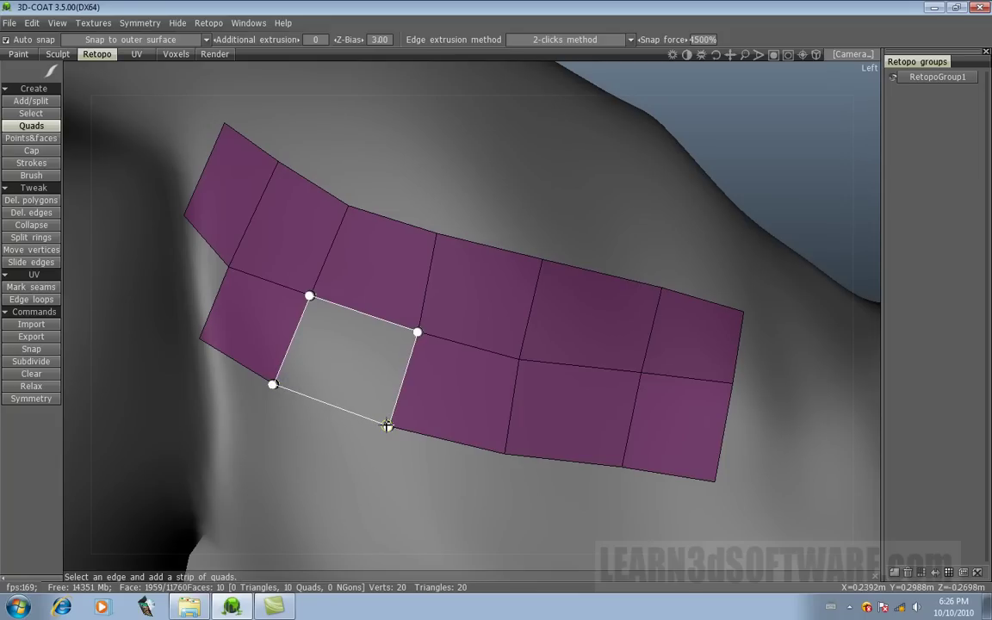
pyautogui.click(388, 425)
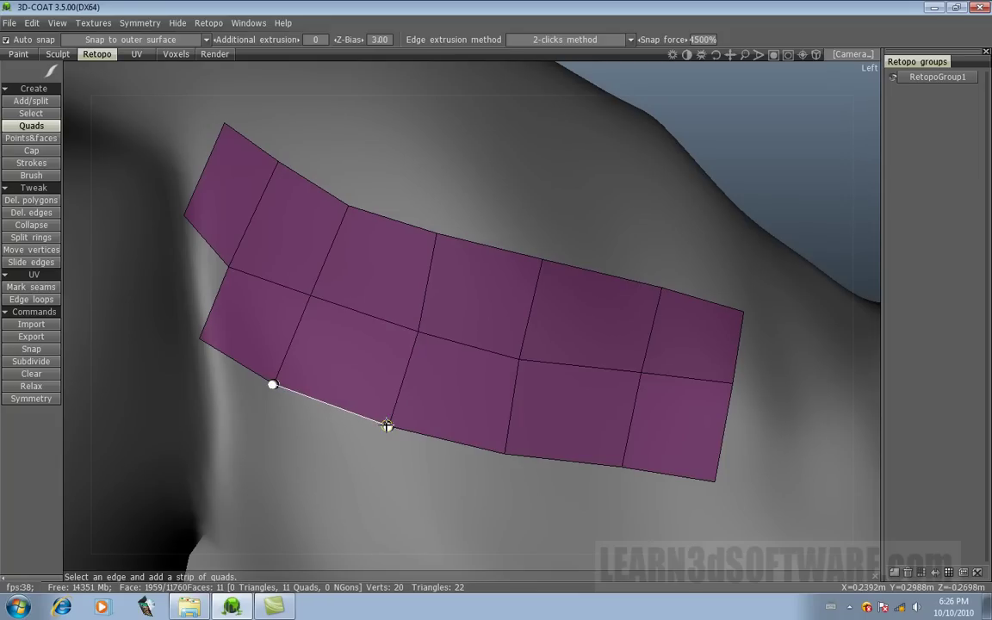
pyautogui.click(387, 423)
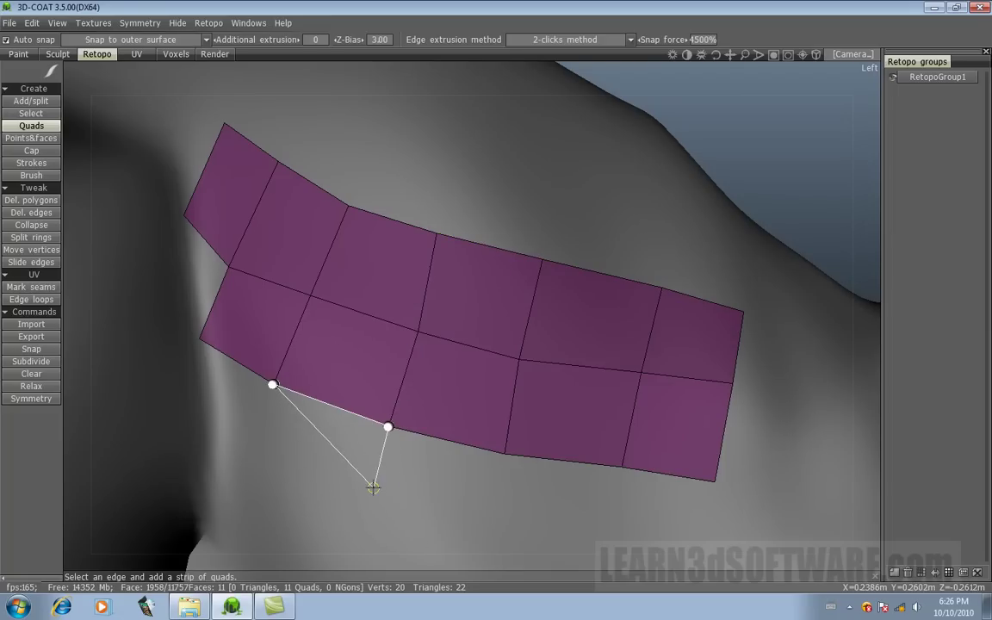
# - Create two quads forming a third row beneath the second row's left side
pyautogui.click(264, 450)
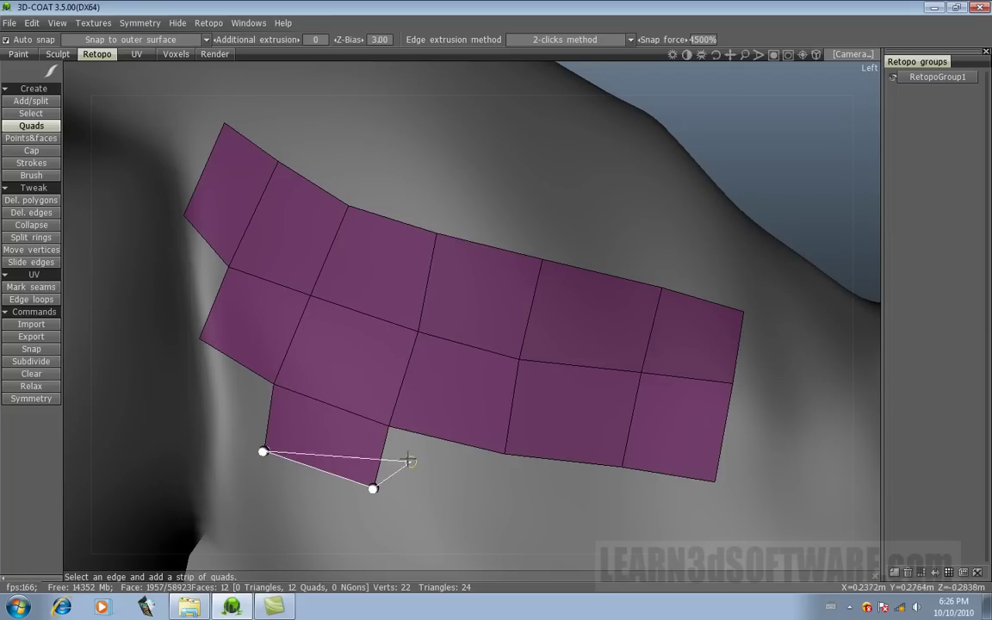
pyautogui.click(381, 445)
pyautogui.click(504, 454)
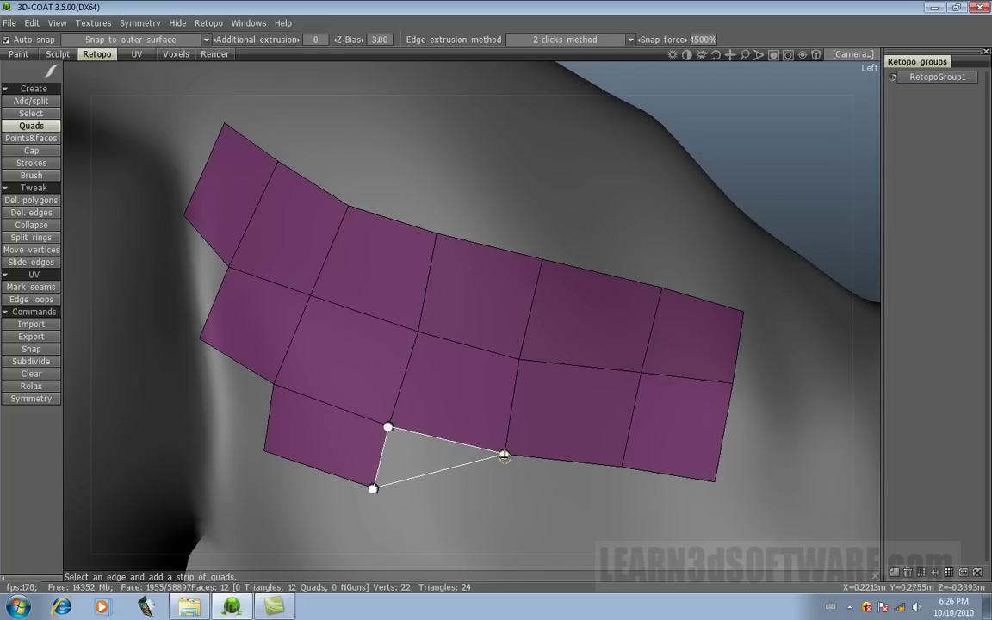
pyautogui.click(486, 509)
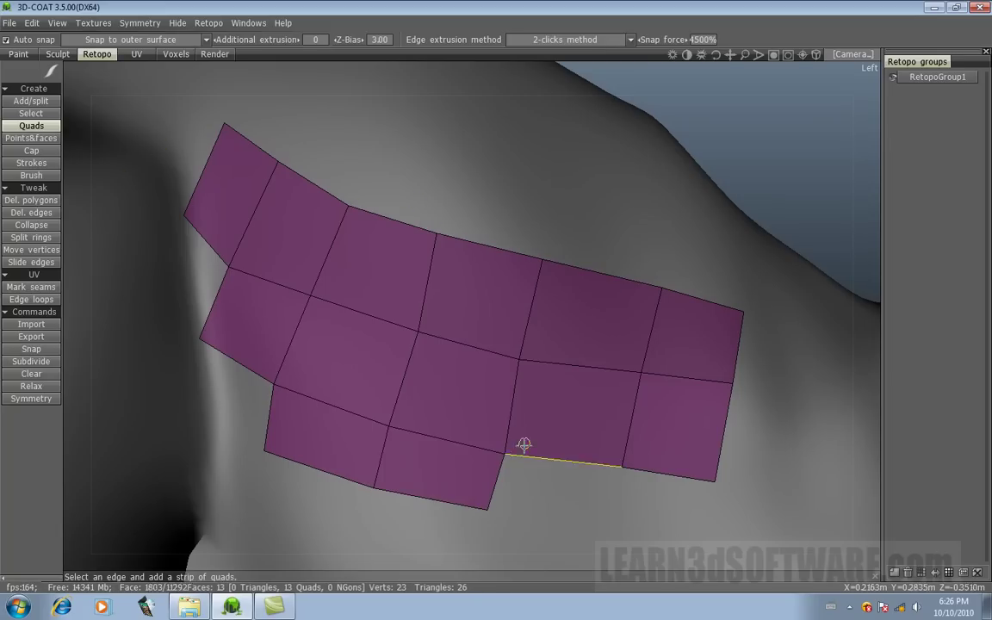
pyautogui.click(496, 475)
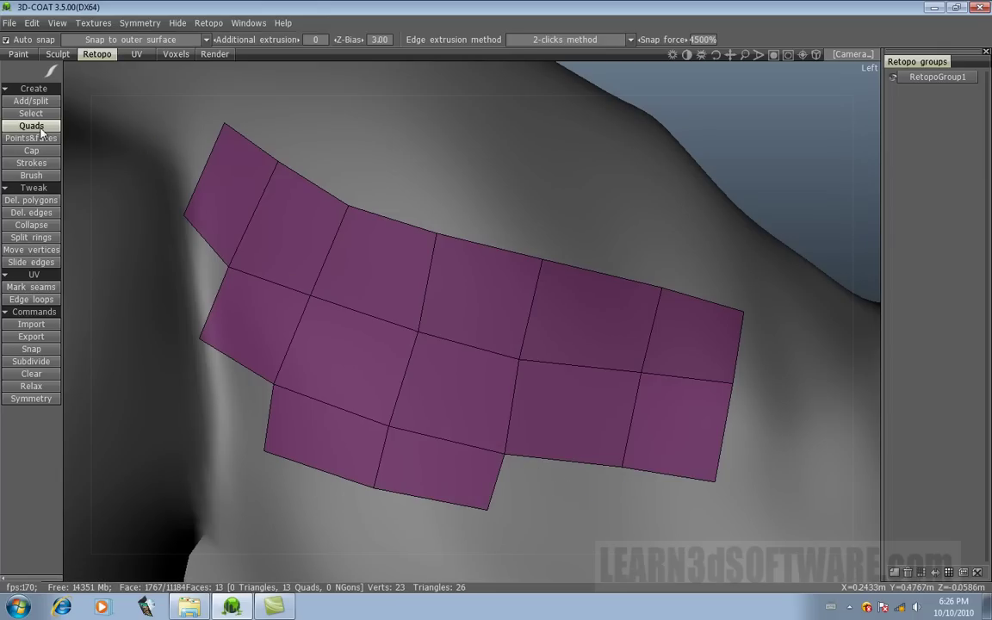
pyautogui.click(495, 479)
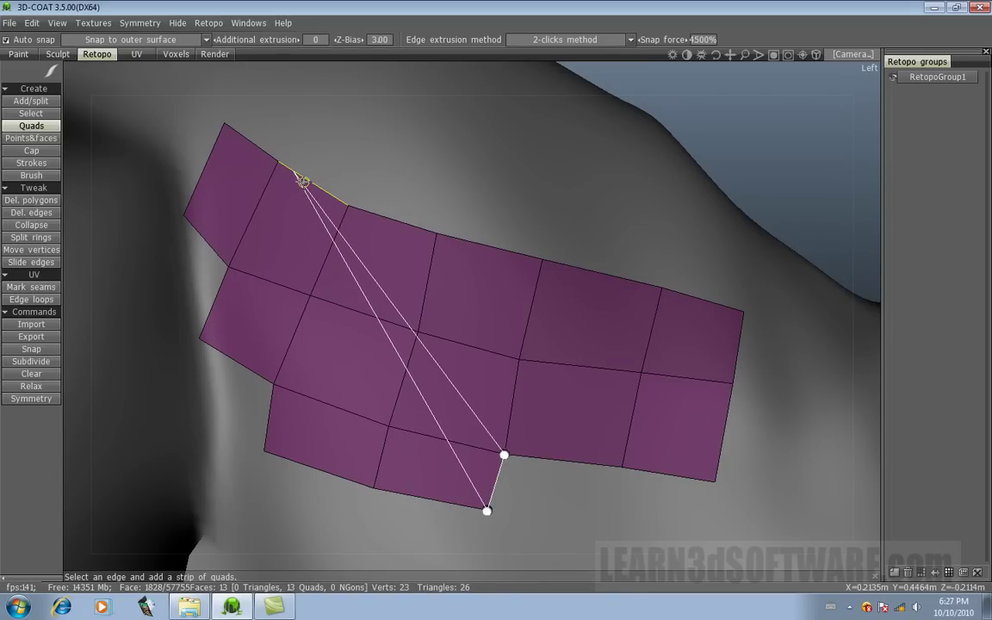
# - Cancel the pending extrusion and add a 14th quad above the top strip's upper edge
pyautogui.press('Escape')
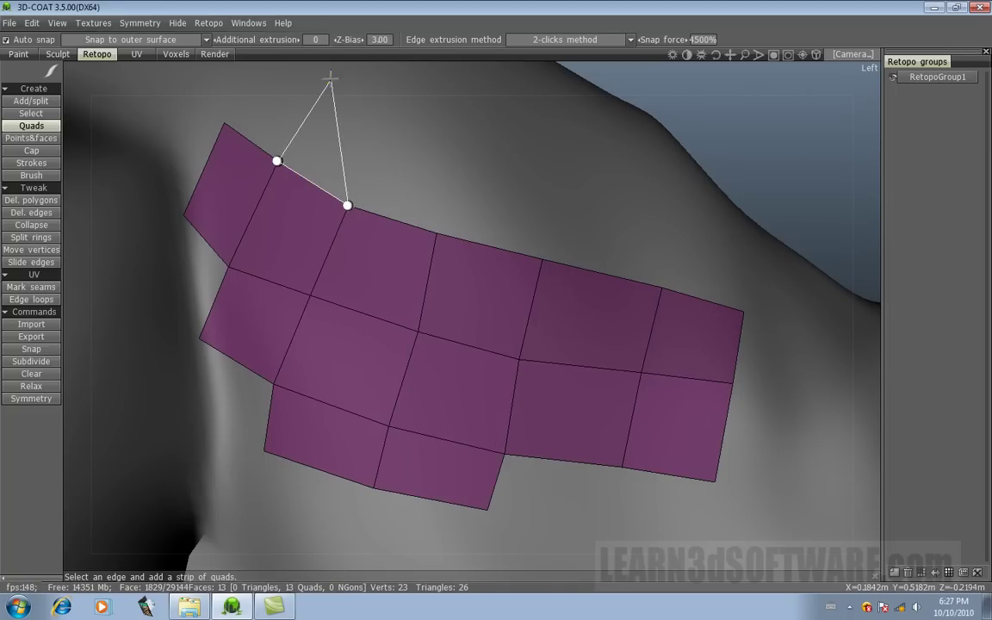
pyautogui.click(417, 126)
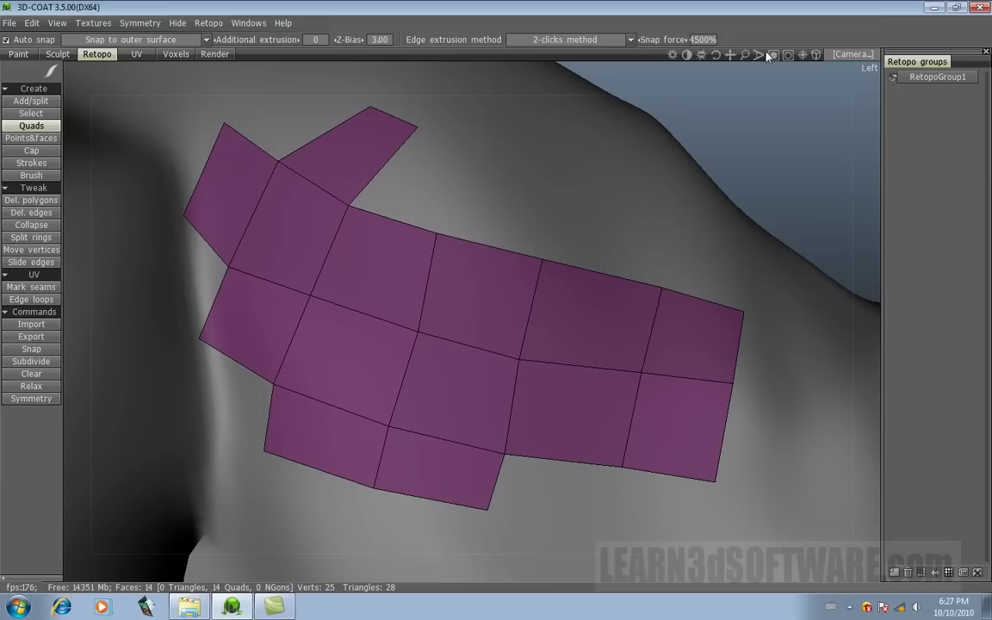
# - Add two quads fanning around the upward quad at the patch's top-left corner
pyautogui.moveTo(731, 55)
pyautogui.mouseDown()
pyautogui.moveTo(731, 75)
pyautogui.moveTo(732, 48)
pyautogui.mouseUp()
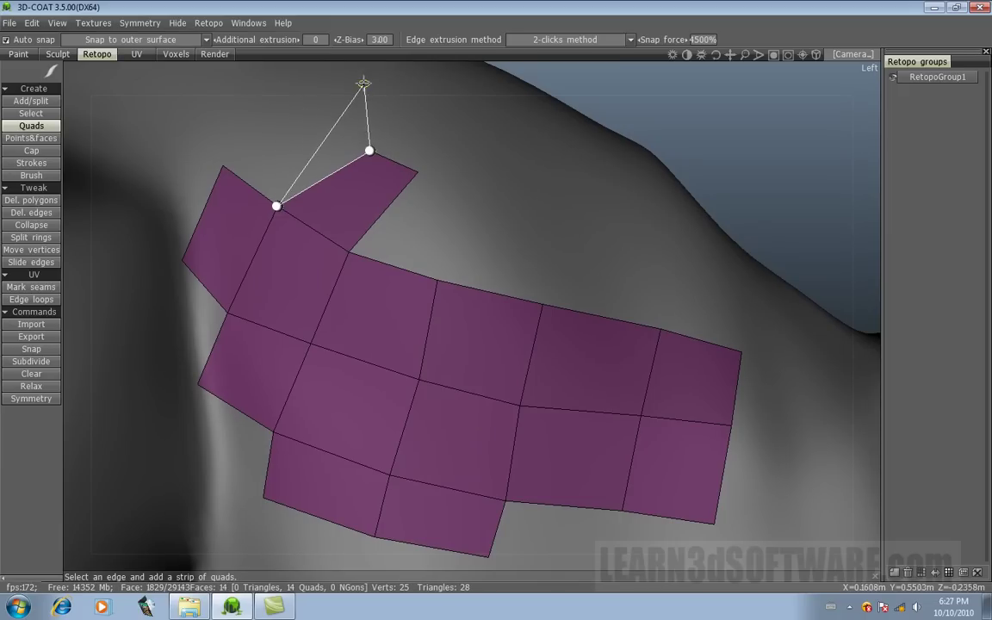
pyautogui.click(364, 104)
pyautogui.click(282, 112)
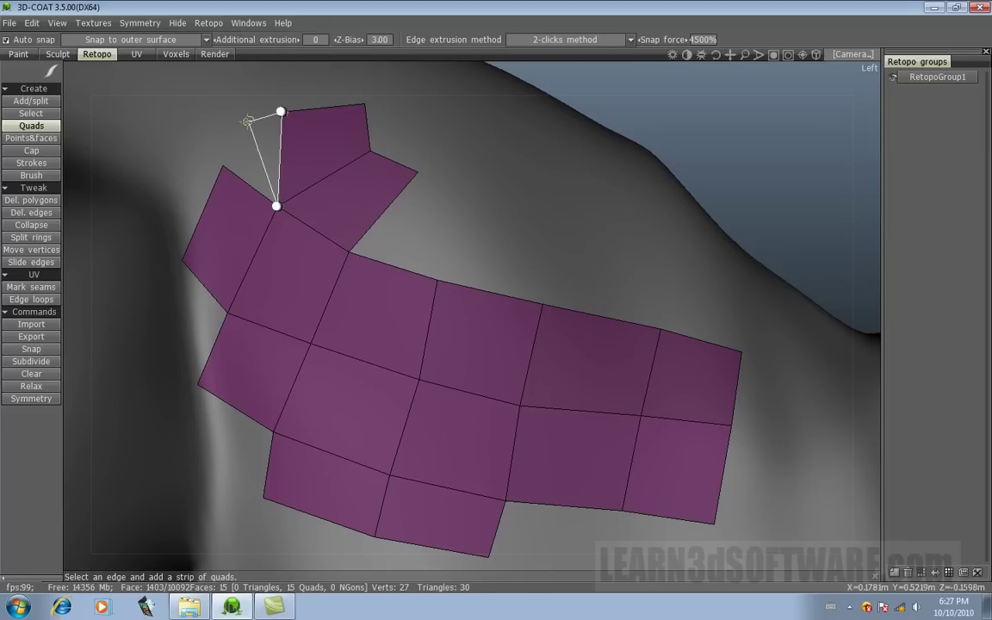
pyautogui.click(222, 165)
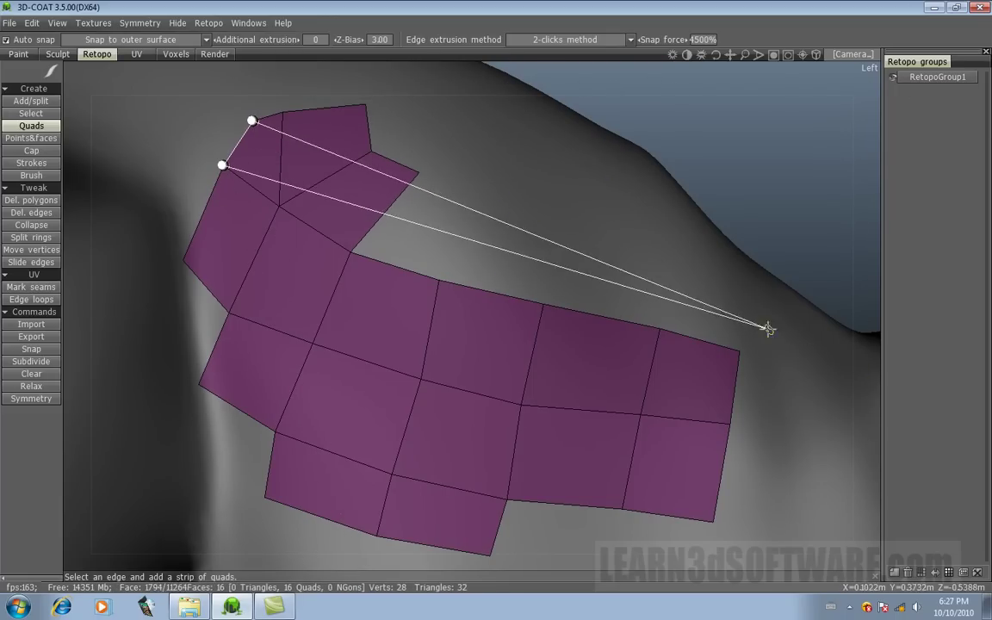
# - Add two quads running leftward from the top-left quad's left edge
pyautogui.click(176, 110)
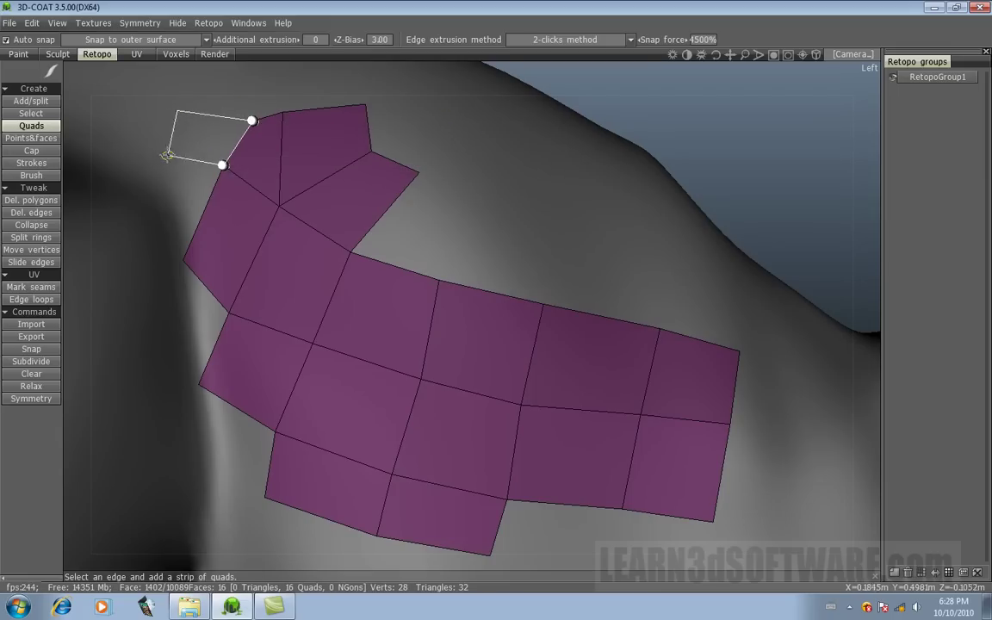
pyautogui.click(166, 158)
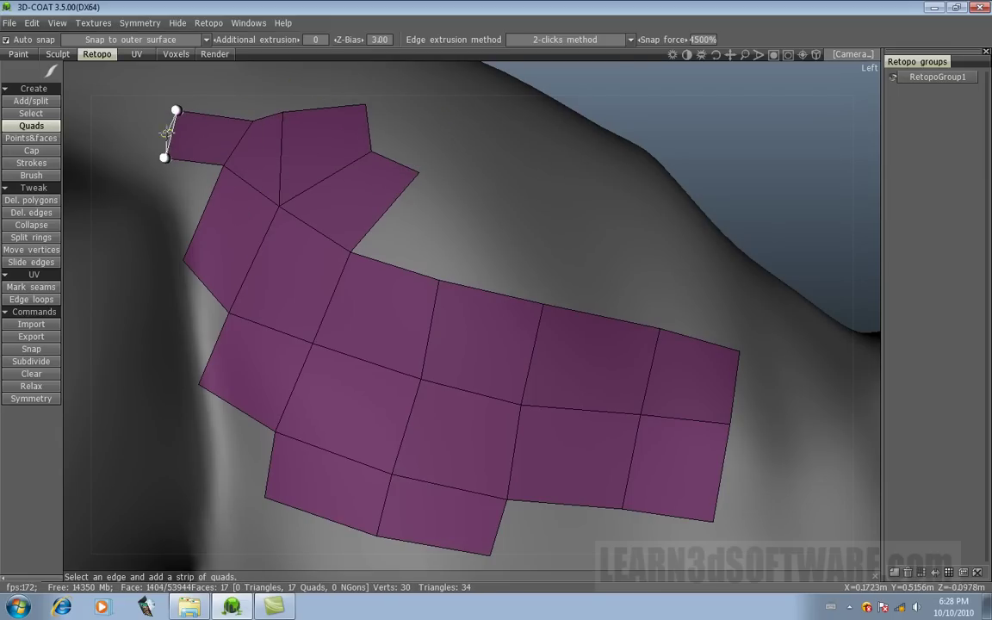
pyautogui.click(125, 113)
pyautogui.click(119, 156)
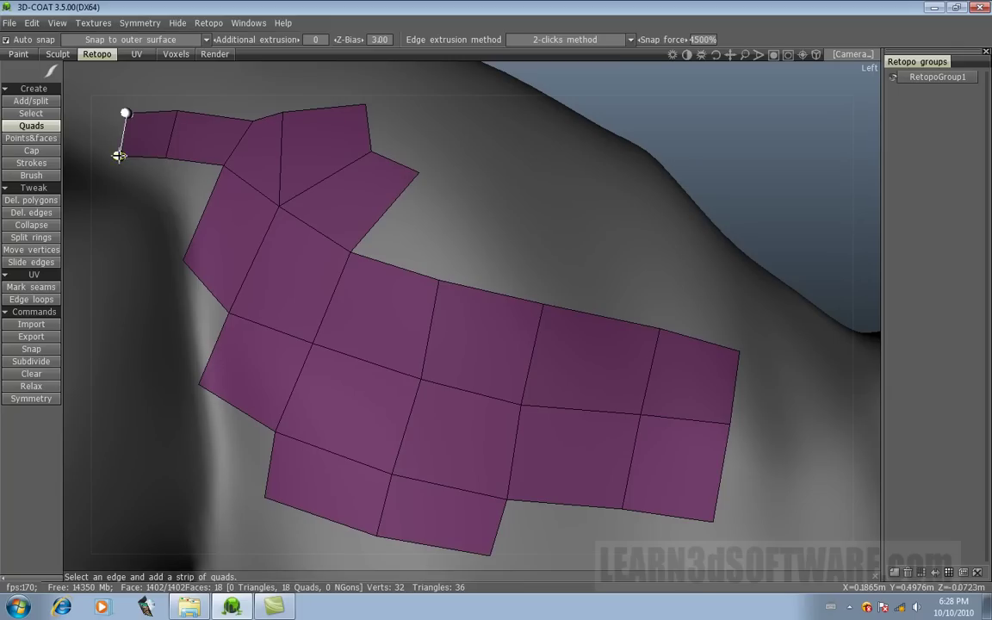